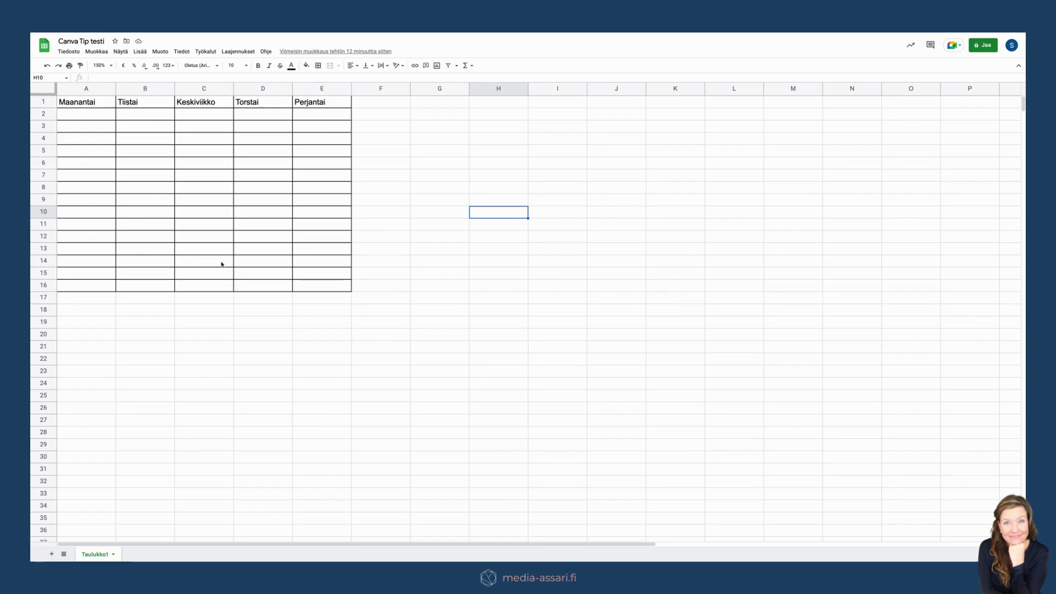
Step: Download the weekday spreadsheet as a portrait-oriented PDF
left_click(69, 52)
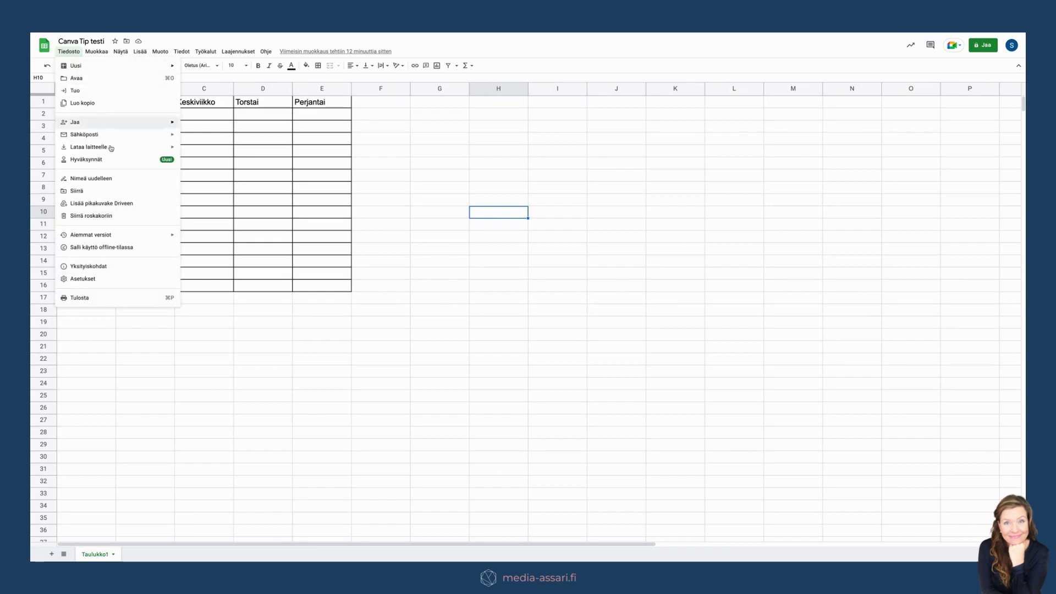
mouse_move(89, 147)
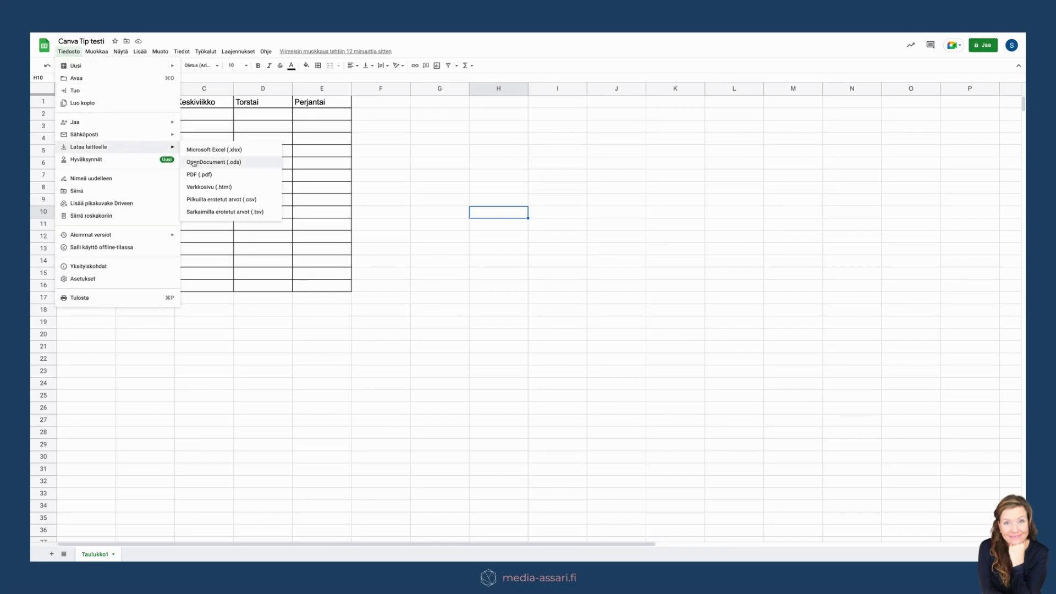
left_click(199, 175)
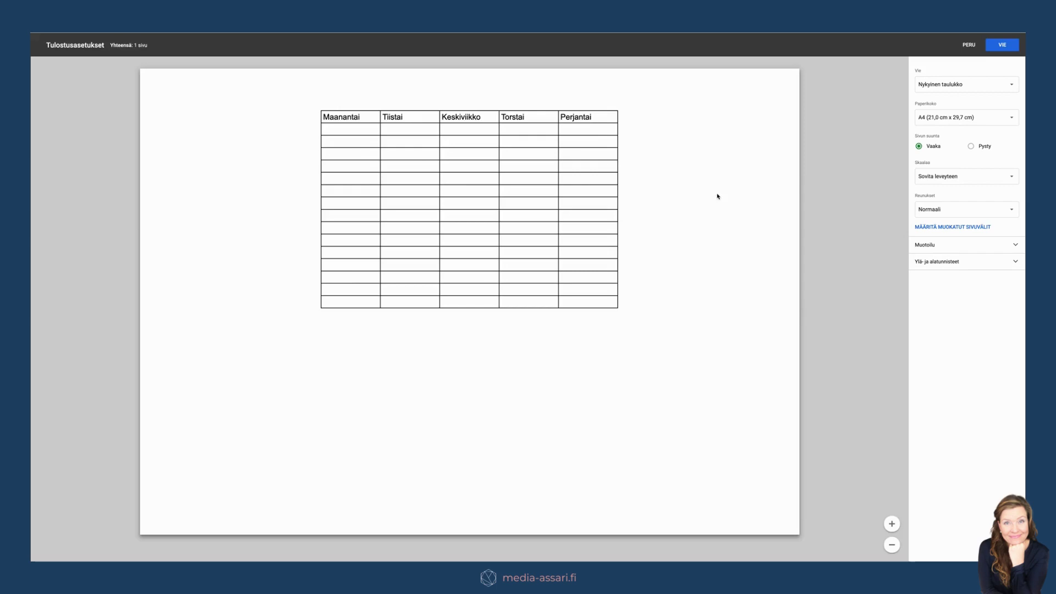
left_click(971, 146)
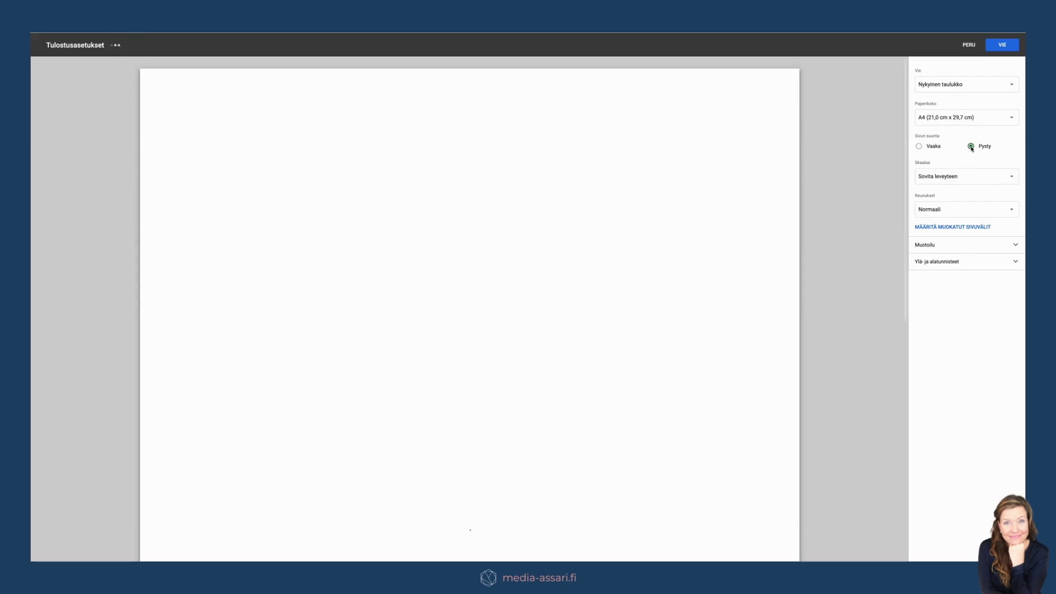
left_click(1001, 49)
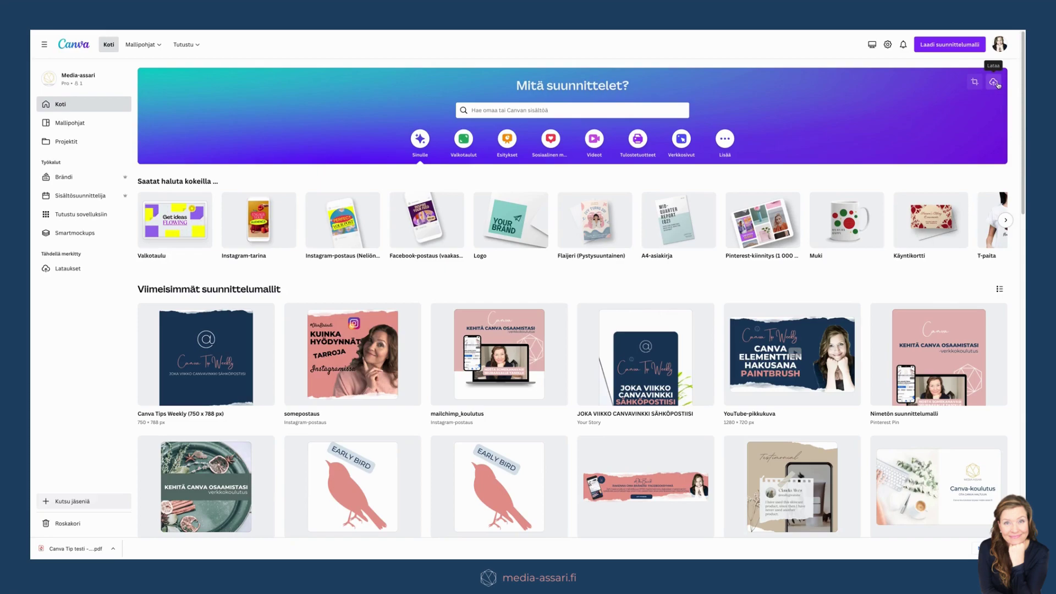
Step: Upload the downloaded weekday PDF to Canva and open it as a design
left_click(996, 83)
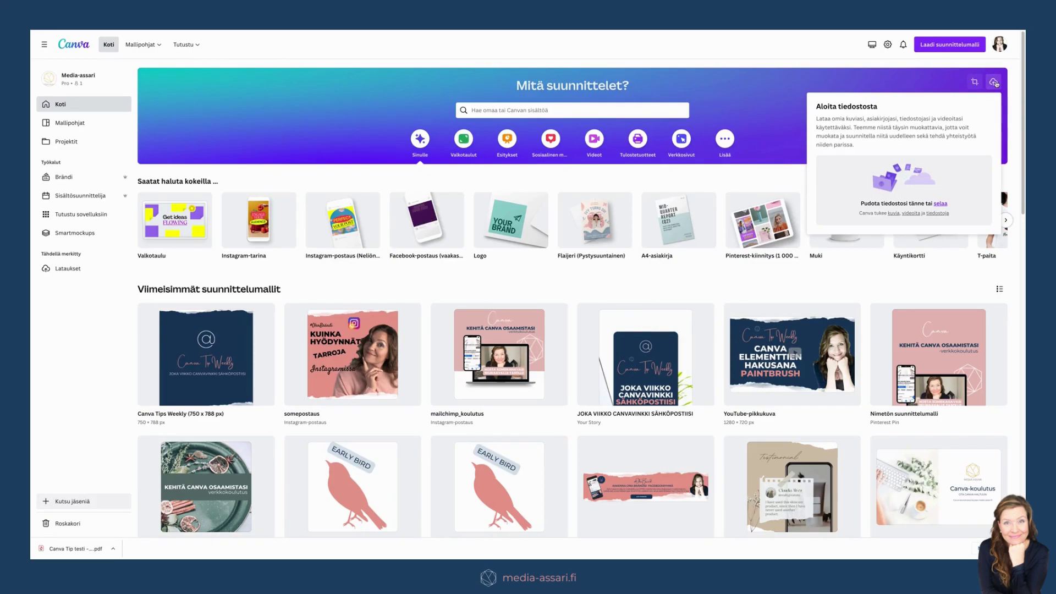
left_click_drag(90, 556, 894, 194)
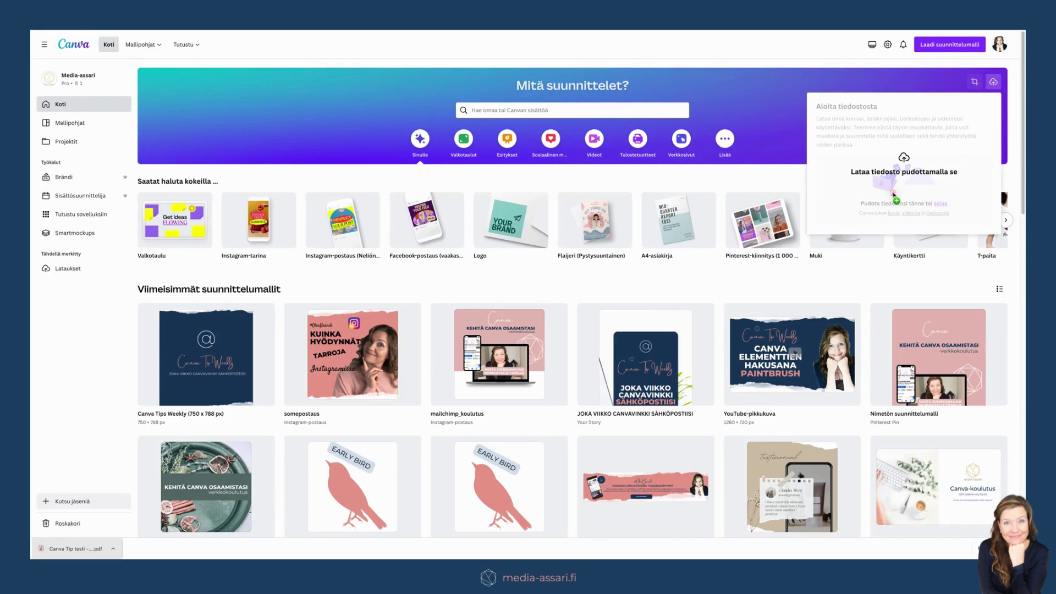
left_click_drag(893, 194, 895, 193)
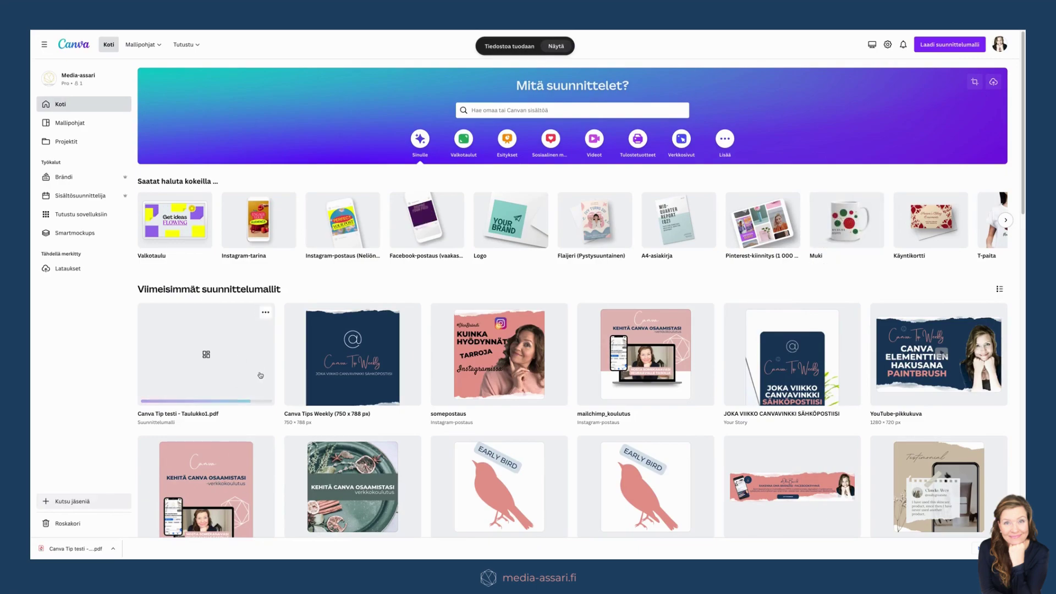
left_click(229, 375)
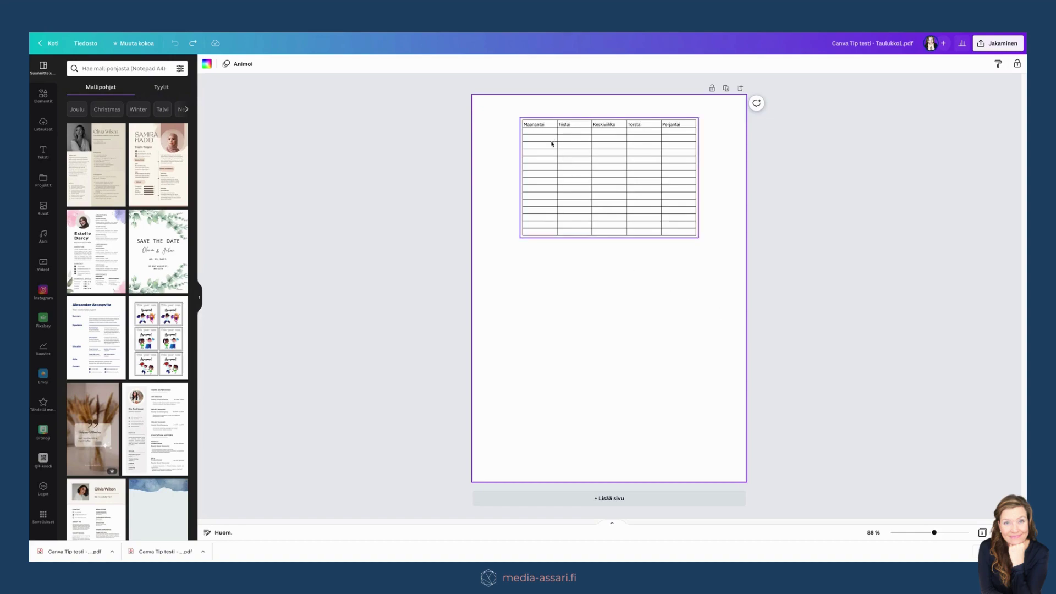
Step: Shrink the table slightly by dragging its corner handle
left_click(544, 172)
left_click_drag(520, 237, 528, 242)
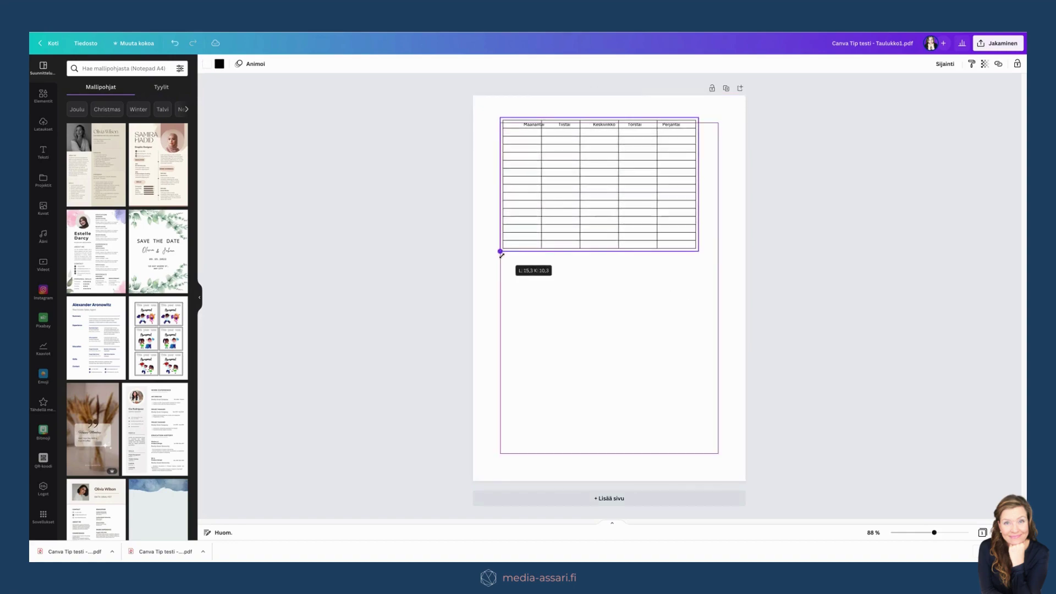
mouse_move(528, 242)
left_mouse_down()
mouse_move(557, 233)
mouse_move(524, 252)
left_mouse_up()
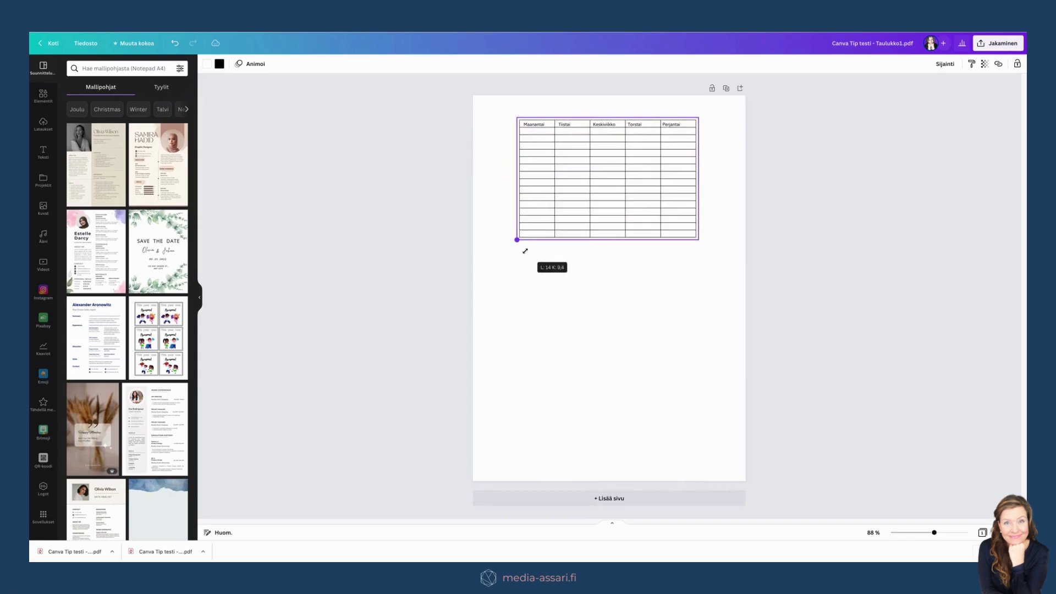
Step: Set the Maanantai heading in Montserrat Semi-Bold with pink text on one line
left_click(536, 123)
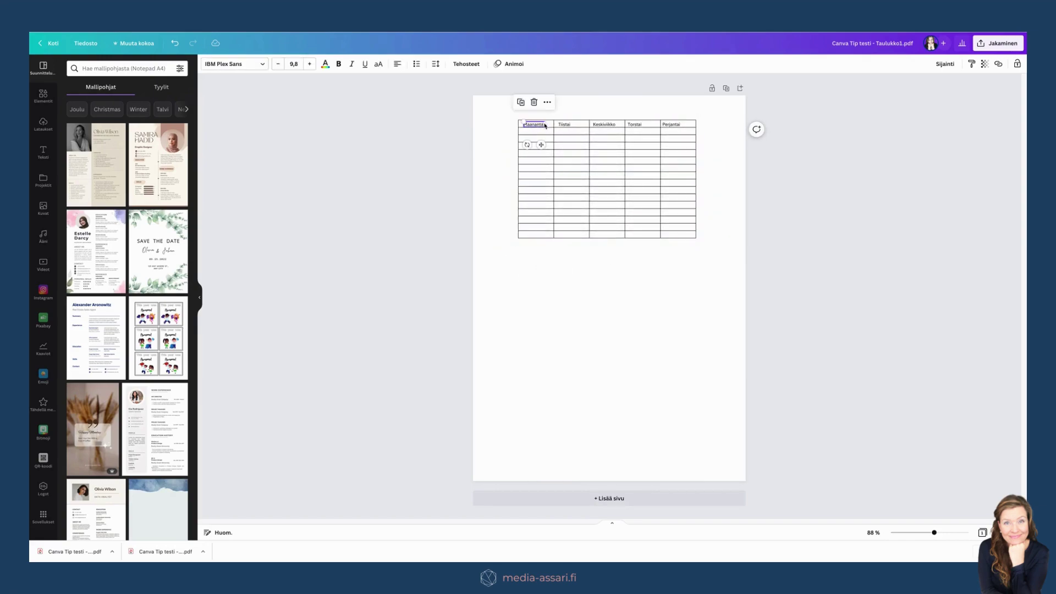
left_click(563, 124)
left_click(604, 125)
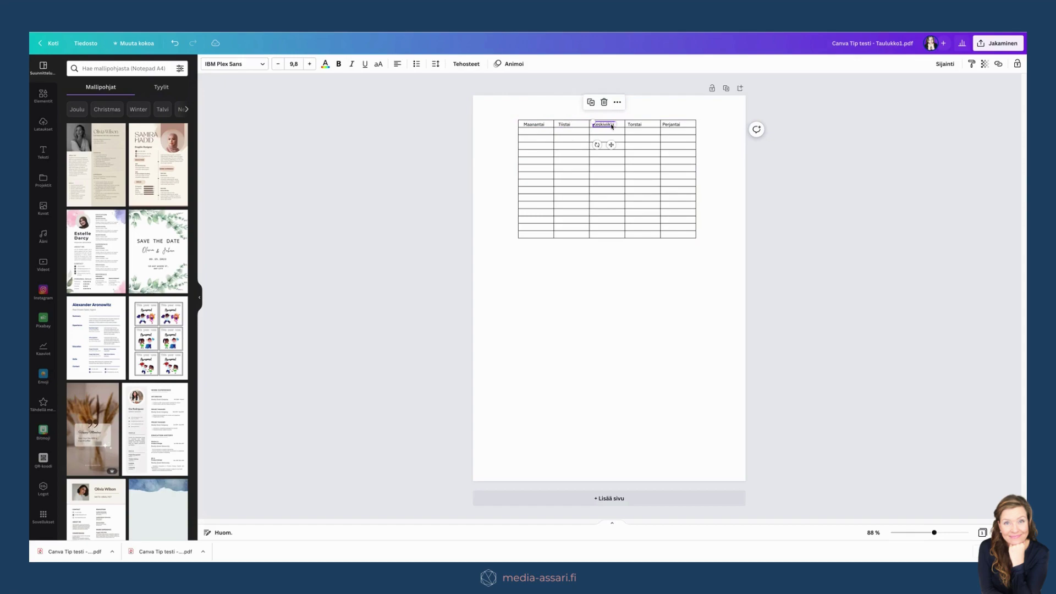
left_click(540, 125)
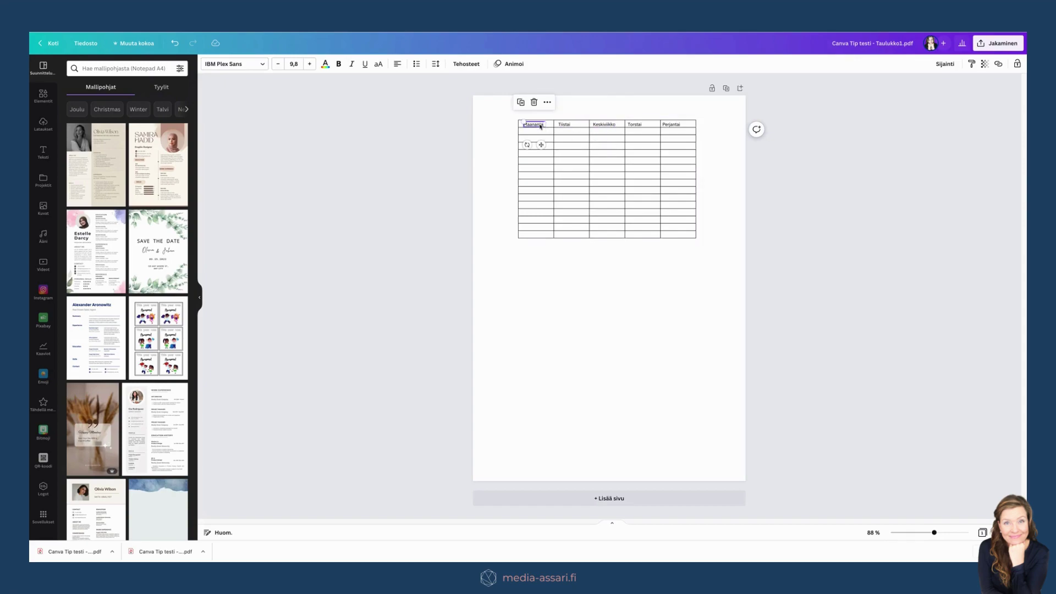
left_click(254, 63)
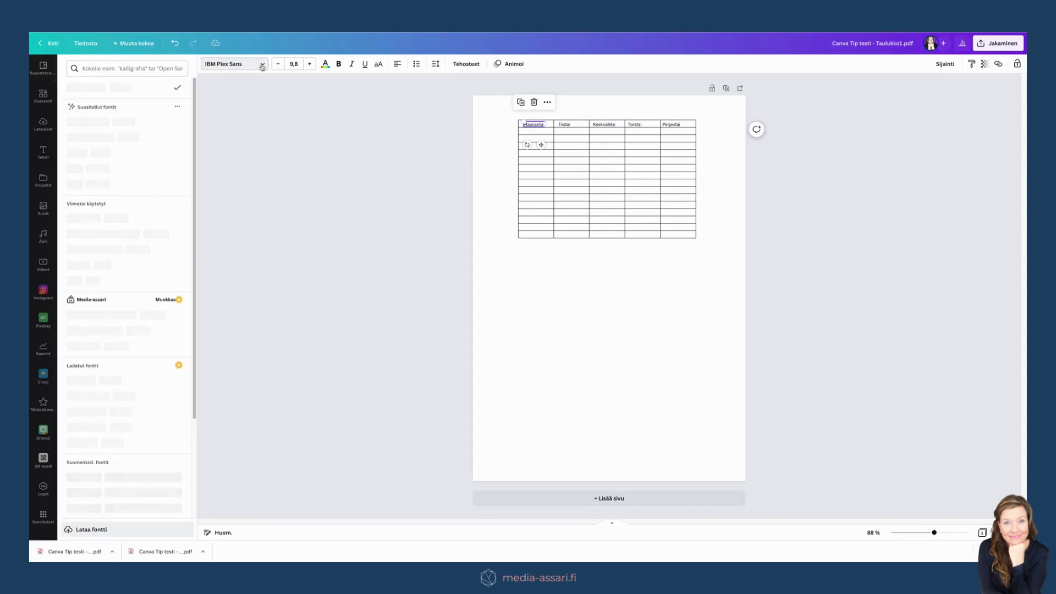
left_click(101, 315)
left_click_drag(545, 127, 550, 126)
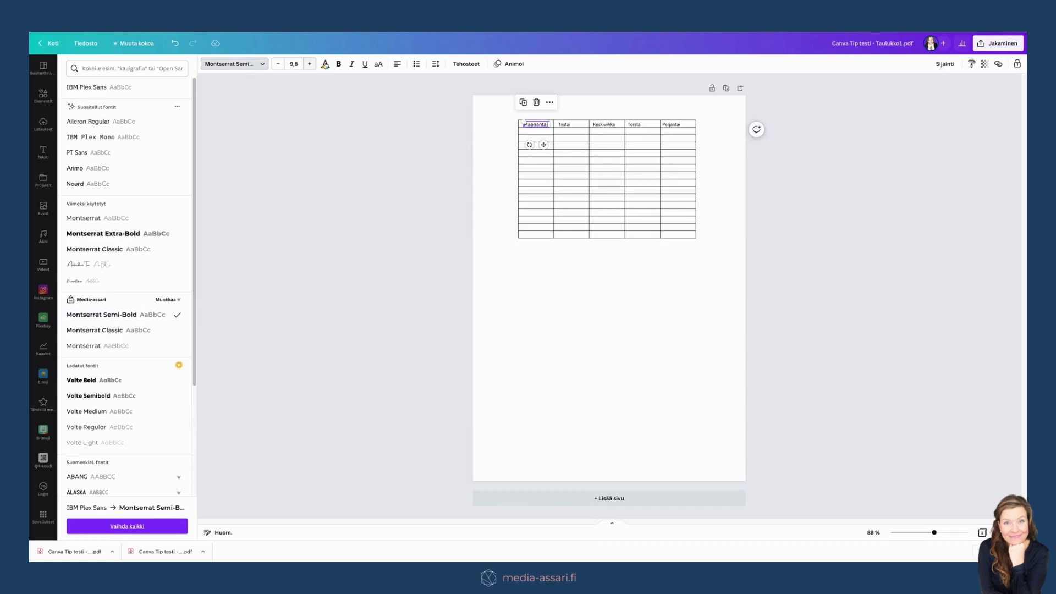
left_click(325, 63)
left_click(75, 165)
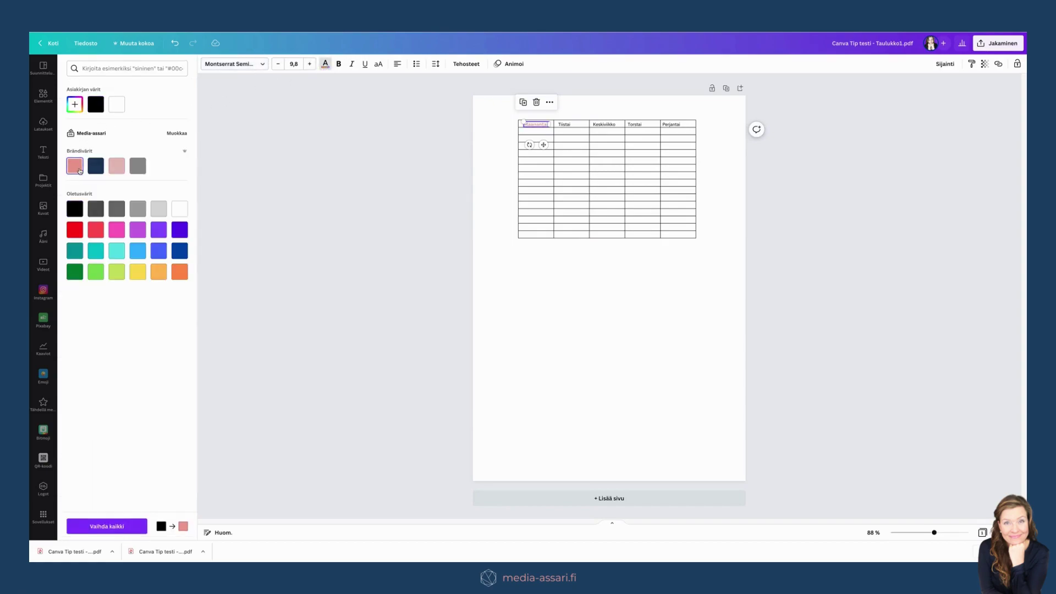
left_click(397, 182)
left_click(616, 174)
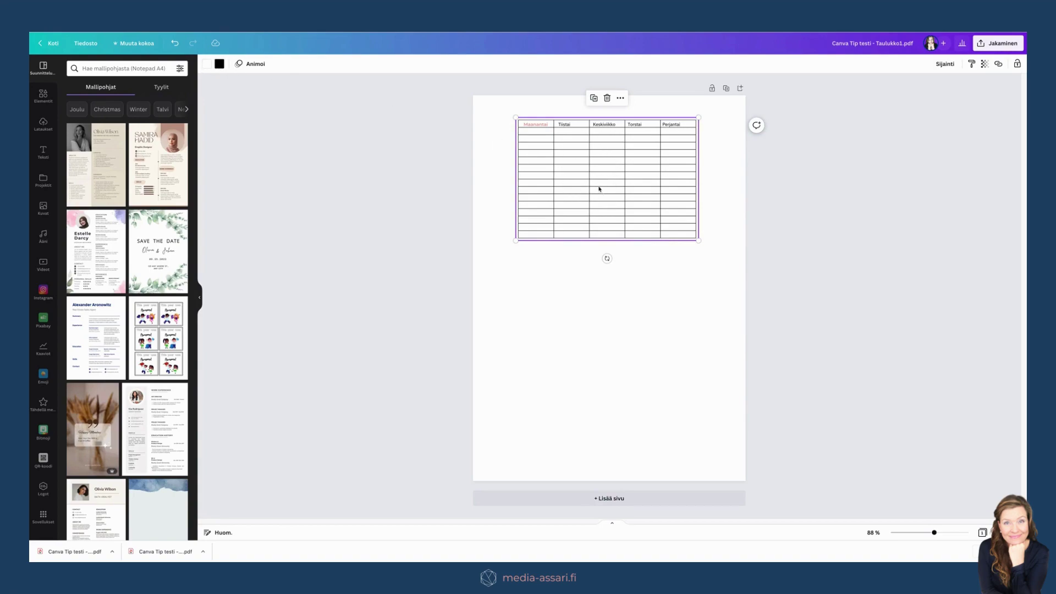
Step: Fill the table with light pink and make its borders white
left_click(208, 64)
left_click(122, 169)
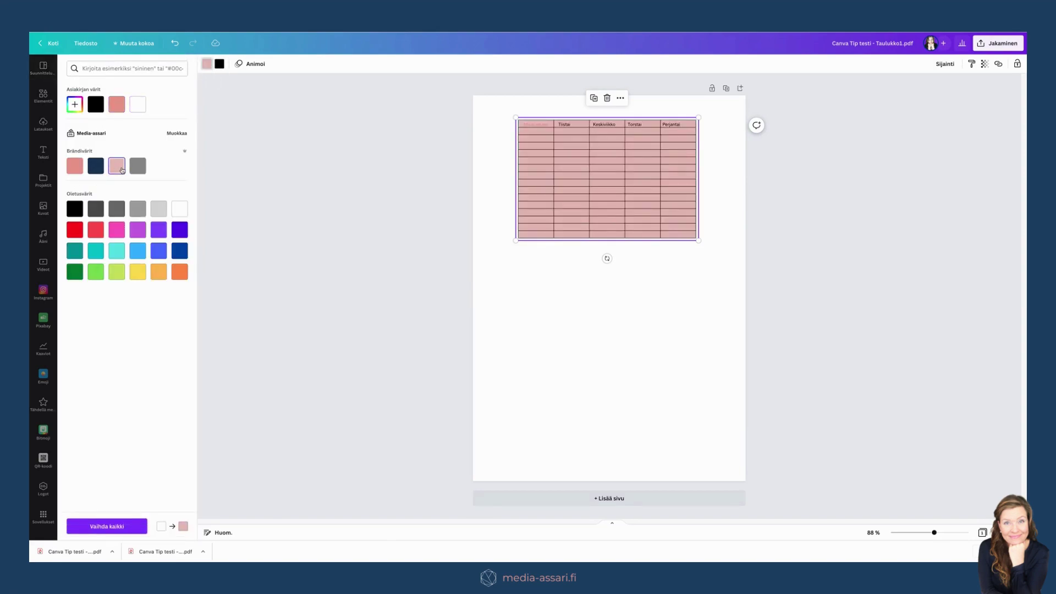
left_click(222, 68)
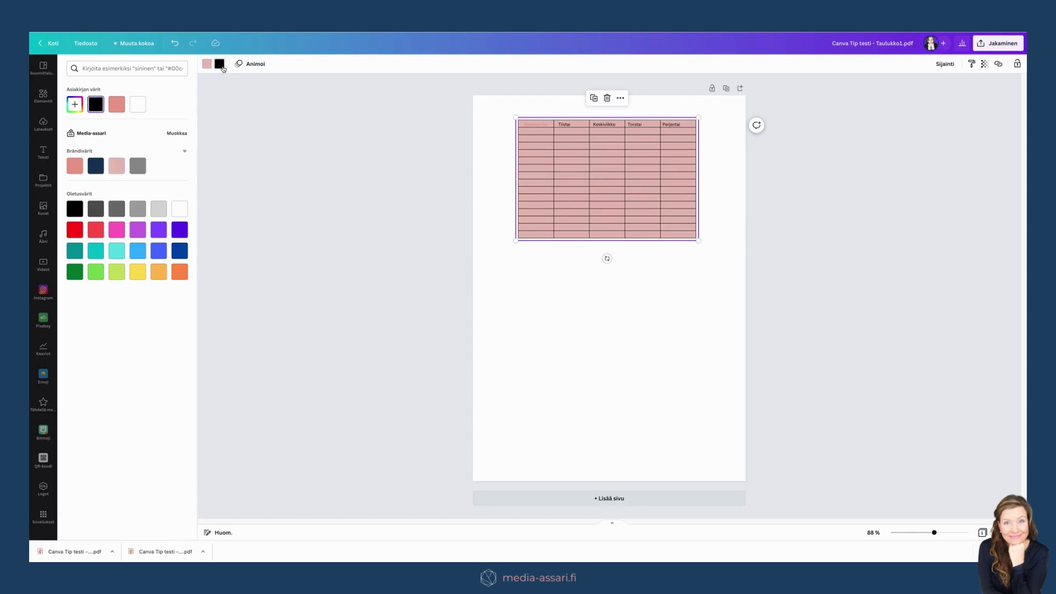
left_click(138, 106)
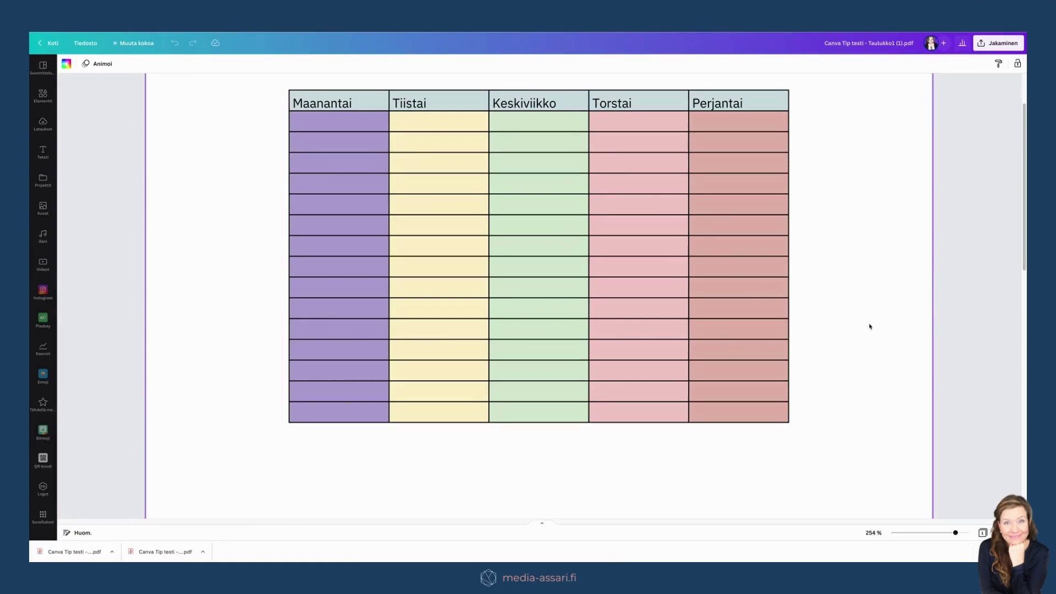
Step: Recolour the table: bright pink header row, blue Tiistai column, grey Keskiviikko column
left_click(705, 302)
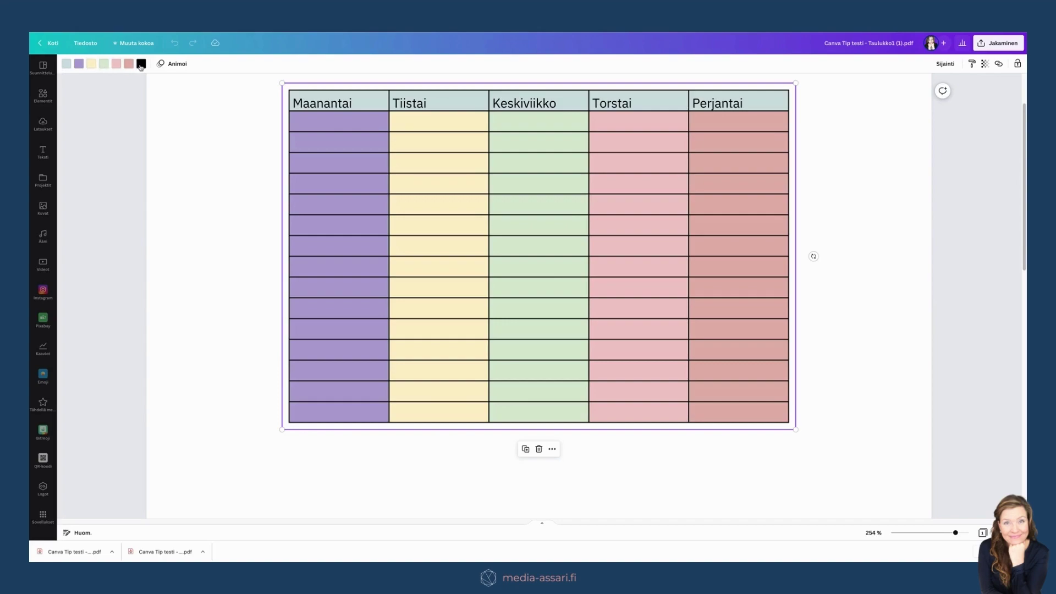
left_click(66, 65)
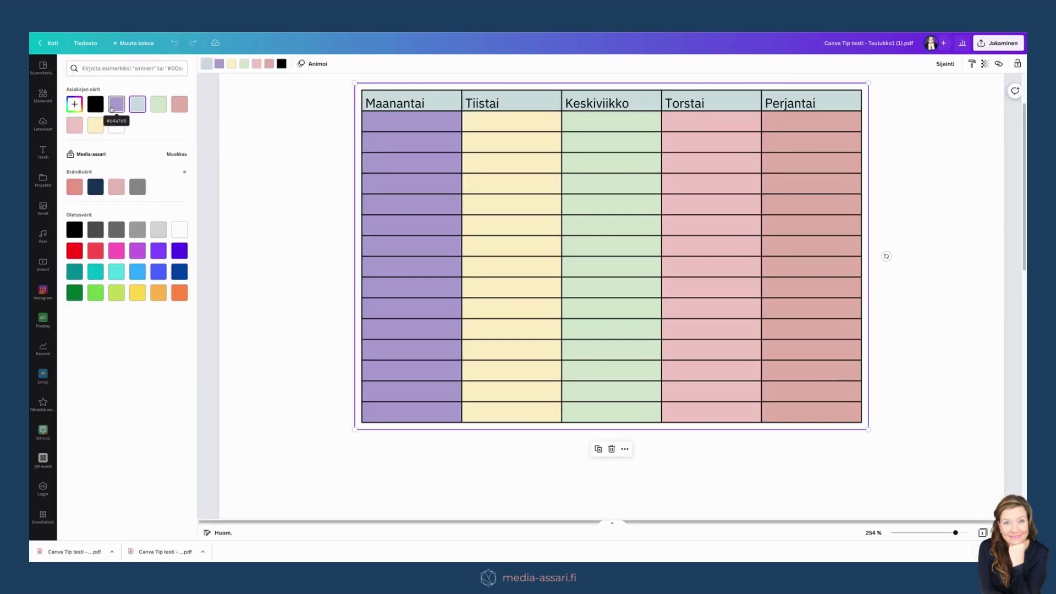
left_click(116, 251)
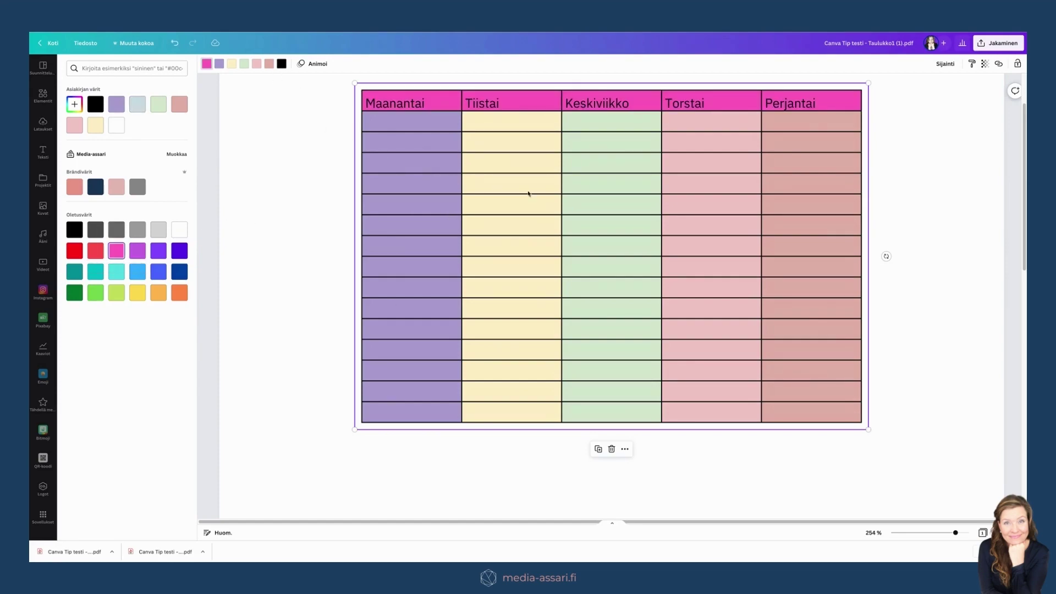
left_click(231, 63)
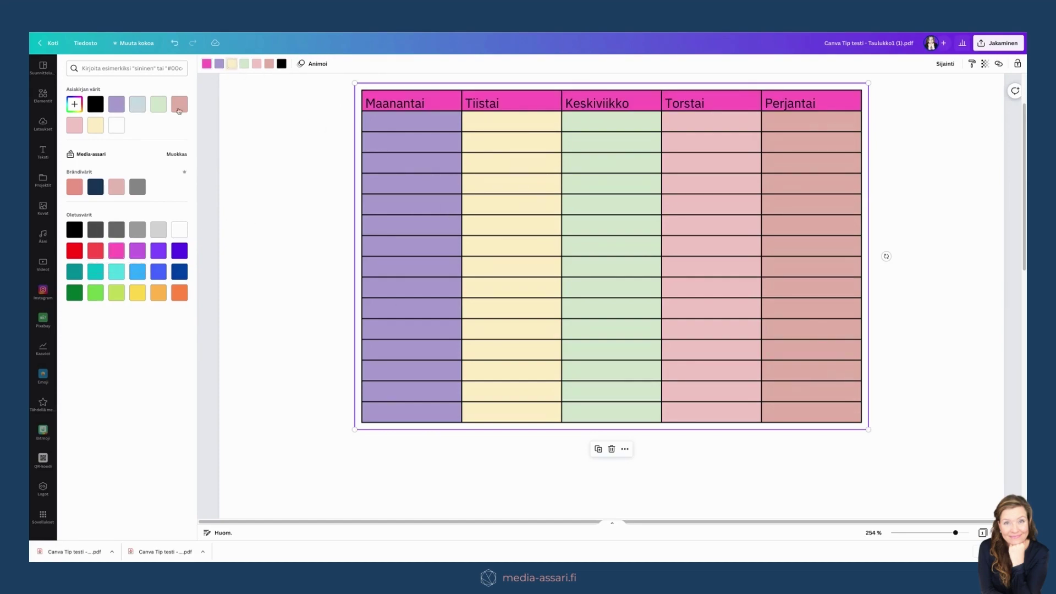
left_click(138, 272)
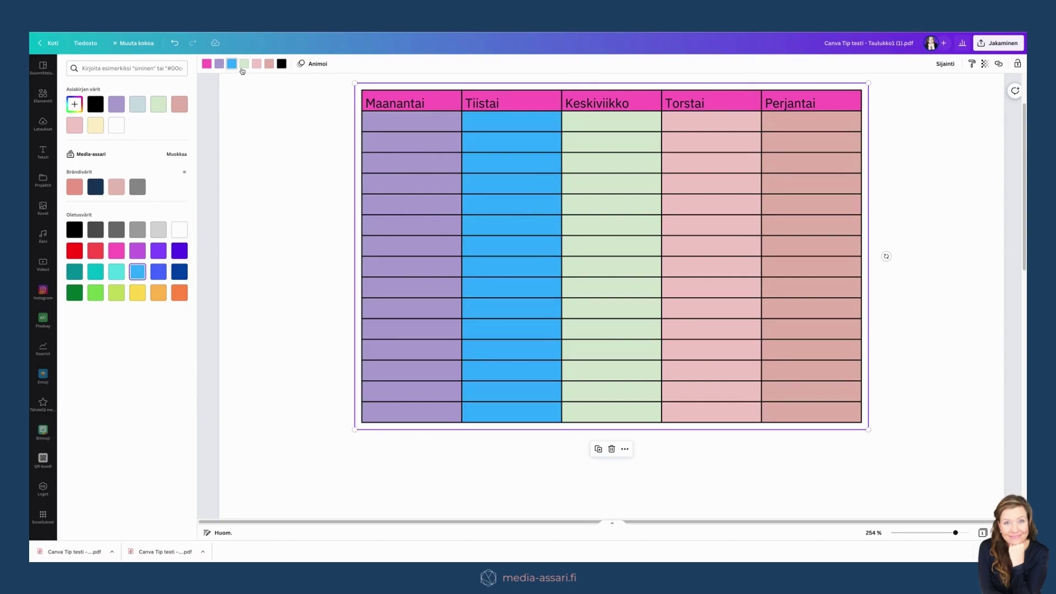
left_click(243, 64)
left_click(139, 231)
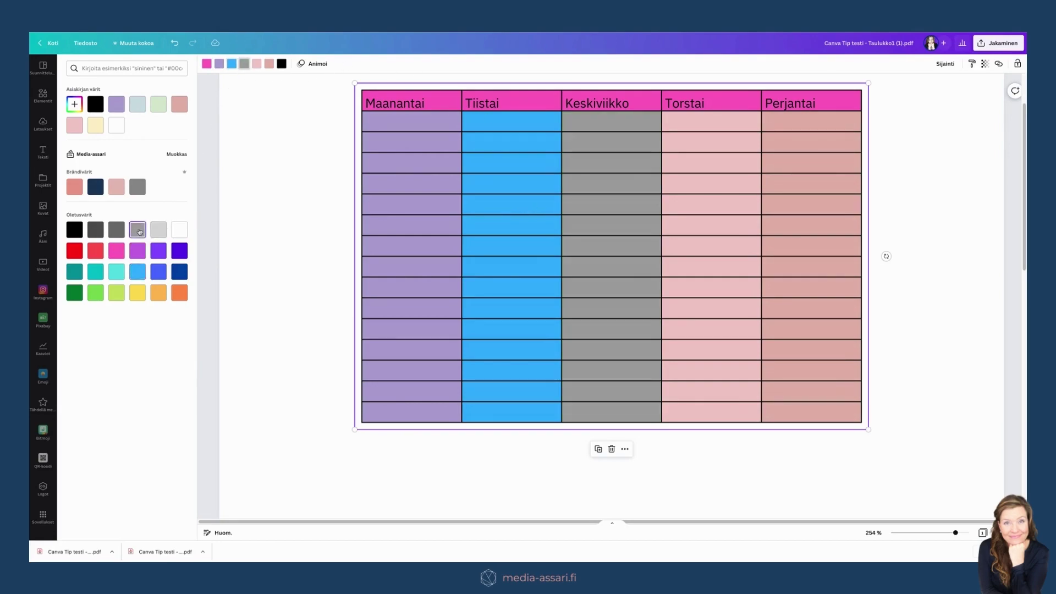